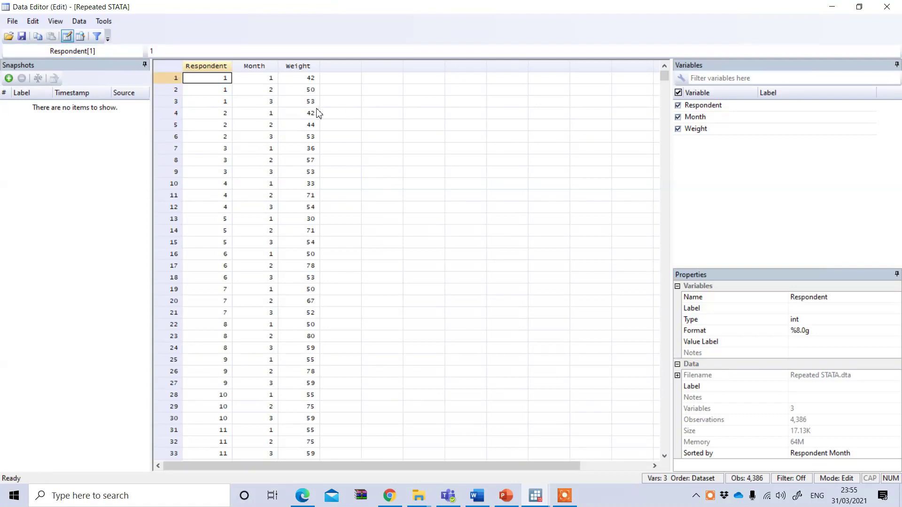
- Inspect respondent 1's Respondent, Month and Weight values in the Data Editor
click(343, 7)
drag(663, 77, 664, 449)
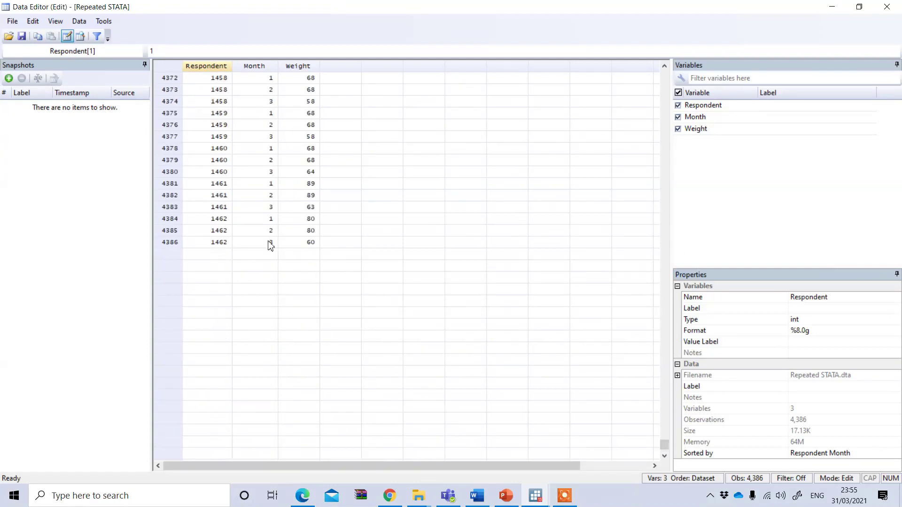
drag(664, 446, 536, 109)
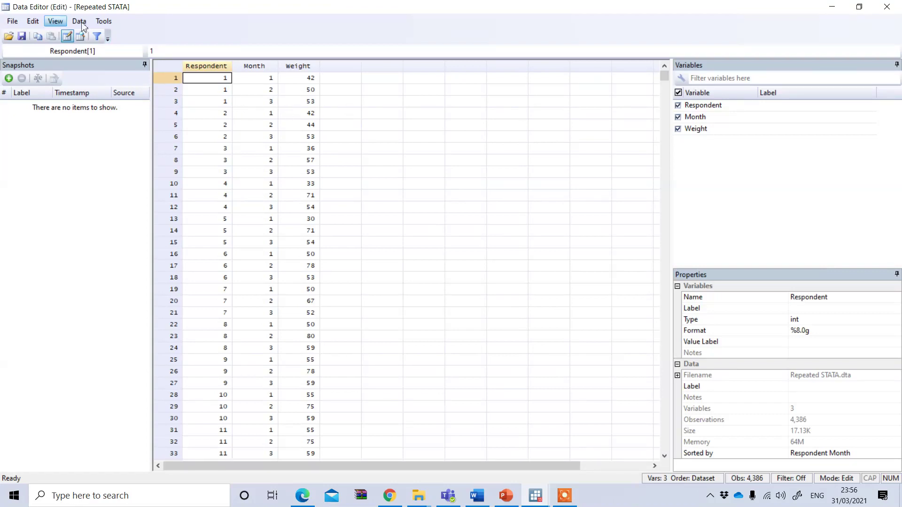
click(226, 94)
drag(221, 79, 221, 101)
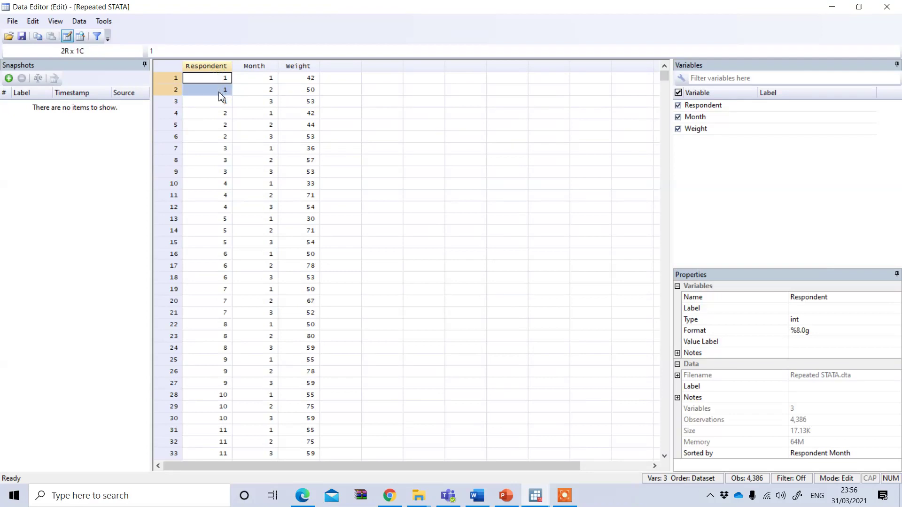
click(219, 82)
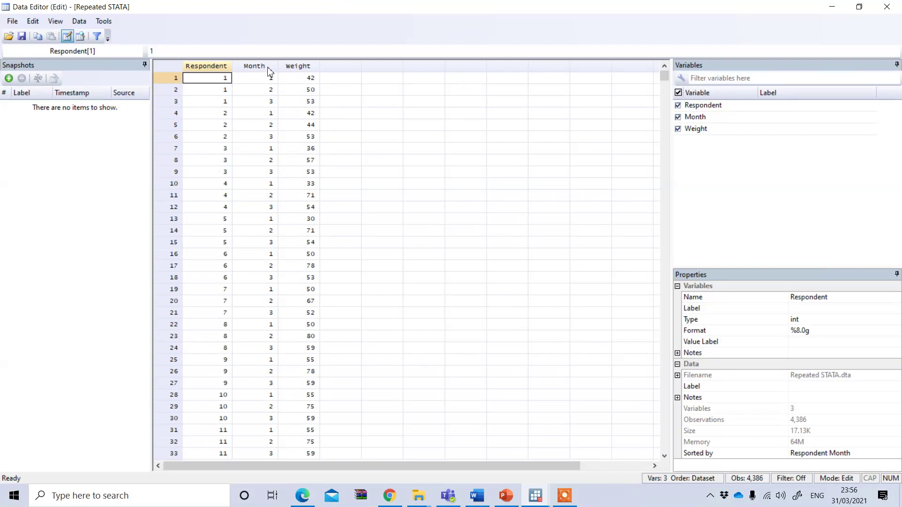
click(262, 78)
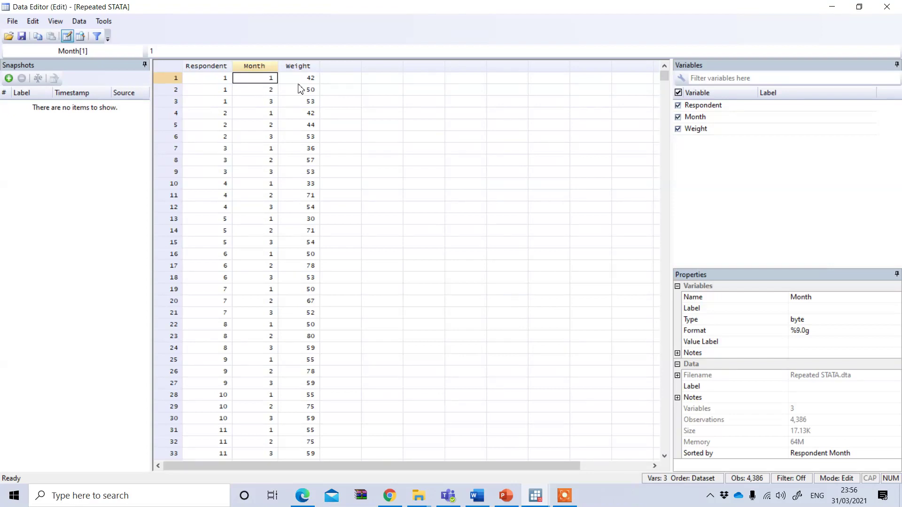
click(259, 89)
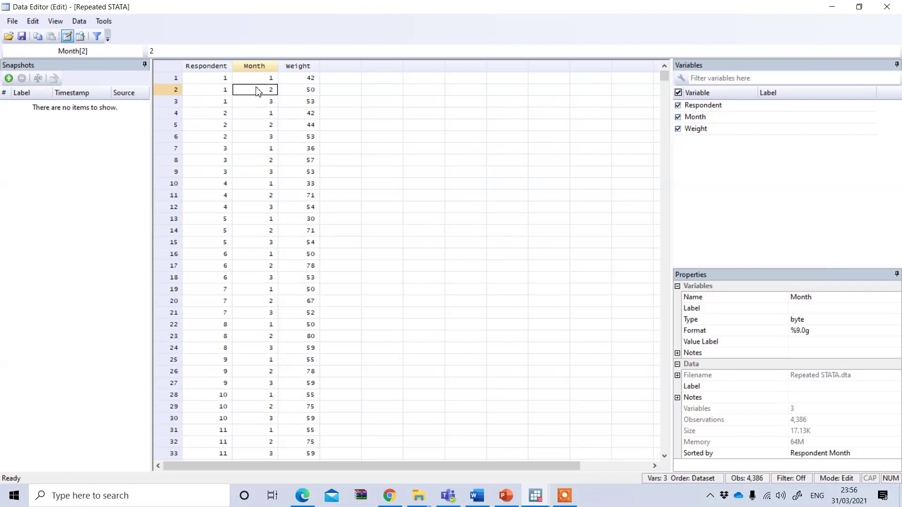
click(225, 66)
drag(224, 79, 224, 107)
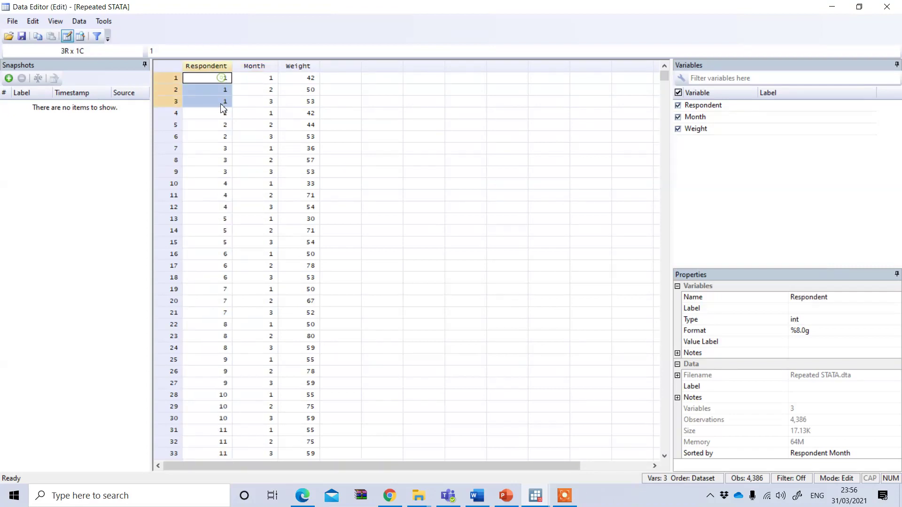
click(266, 77)
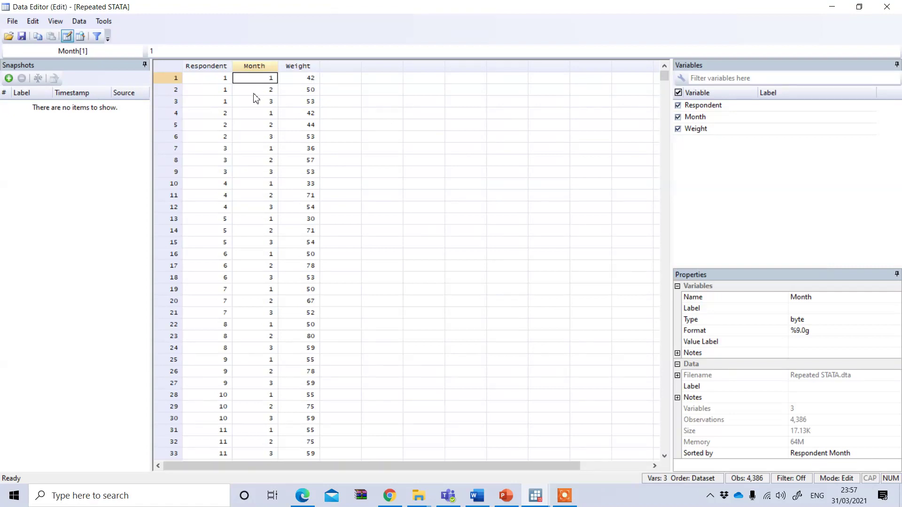
click(272, 90)
click(308, 92)
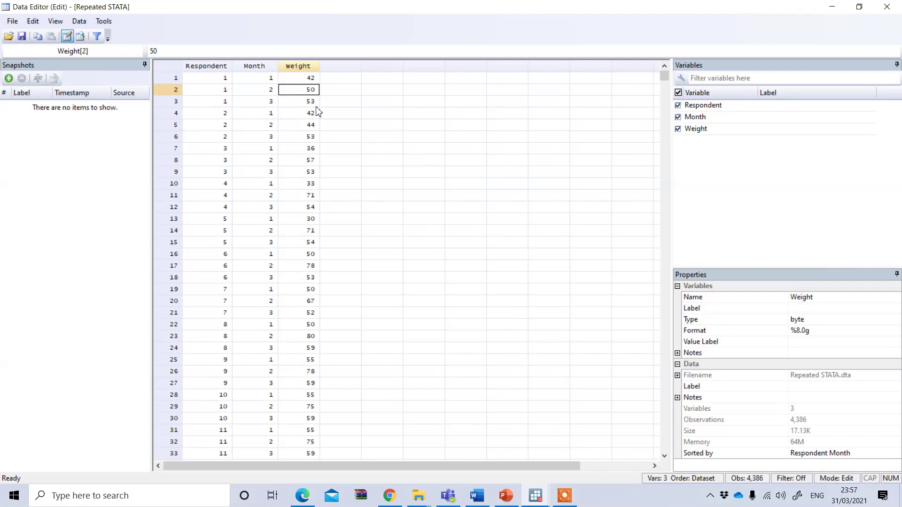
click(270, 104)
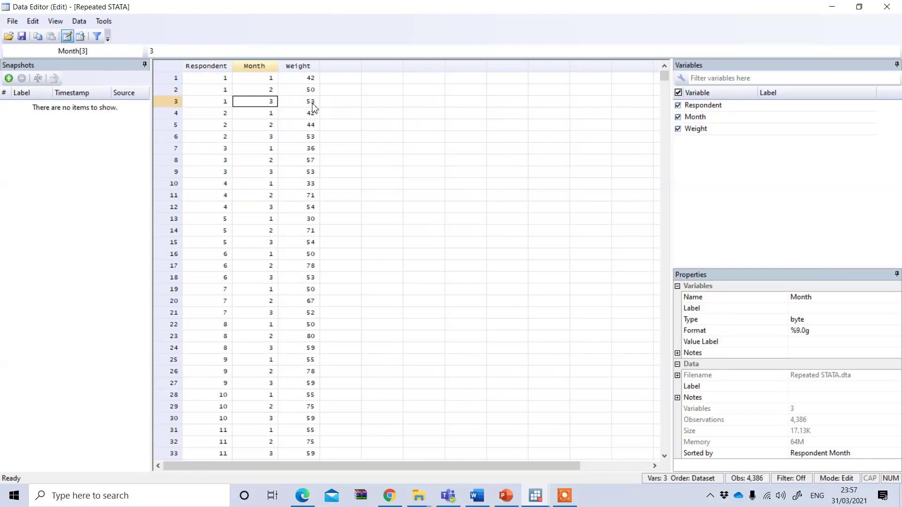
- Inspect respondent 2's rows and compare them with respondent 1's Month values
click(225, 114)
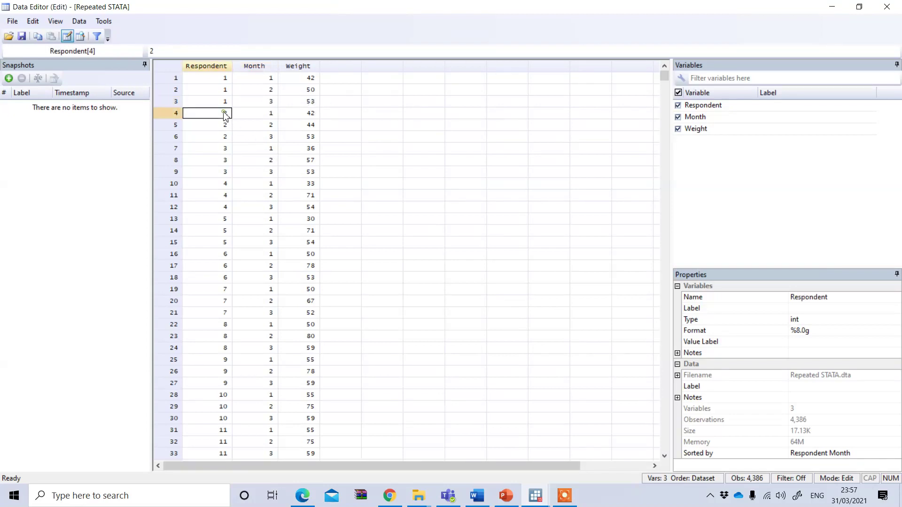
drag(225, 115, 307, 140)
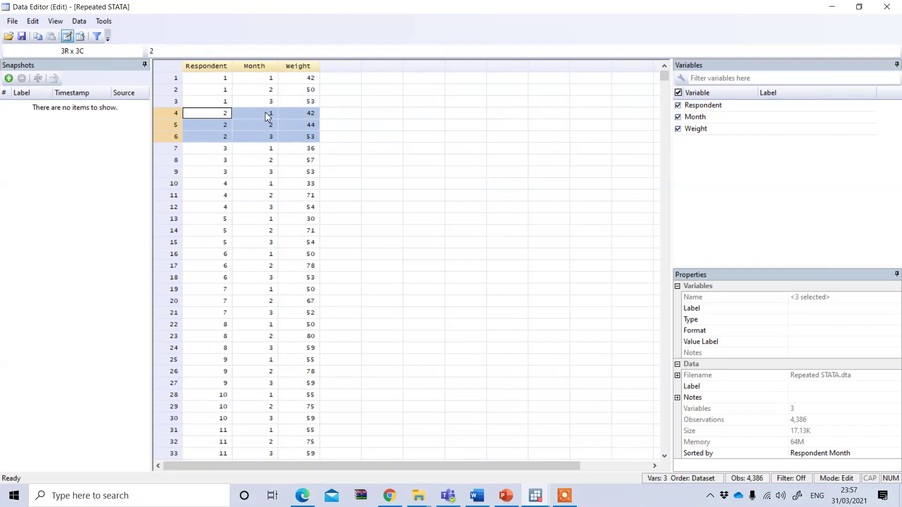
drag(267, 116, 266, 139)
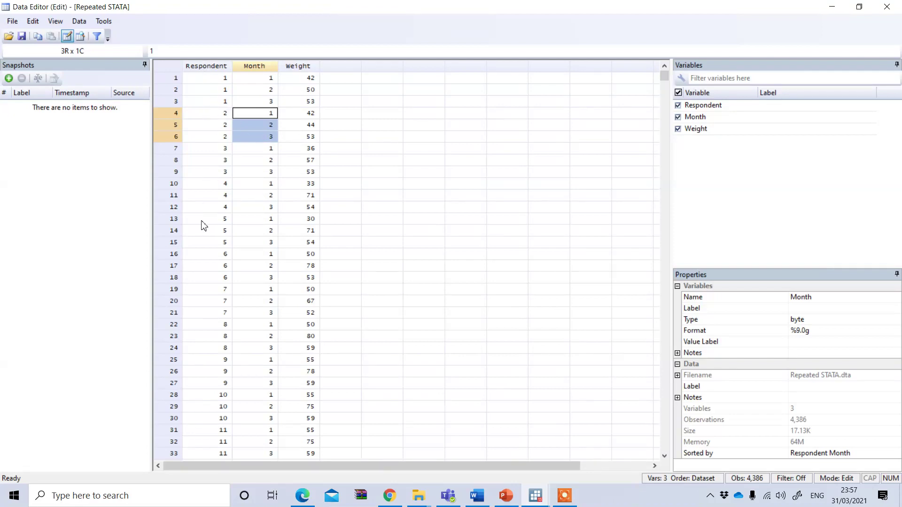
click(224, 126)
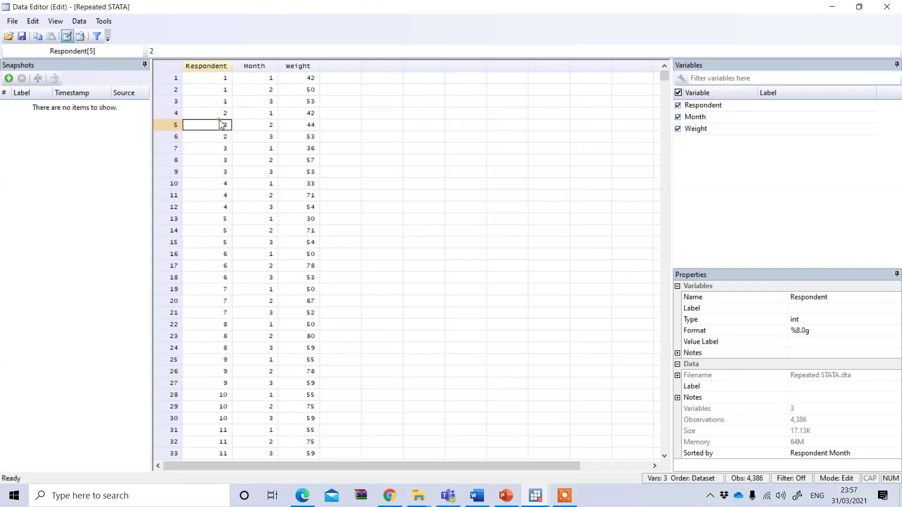
click(250, 79)
drag(251, 79, 259, 105)
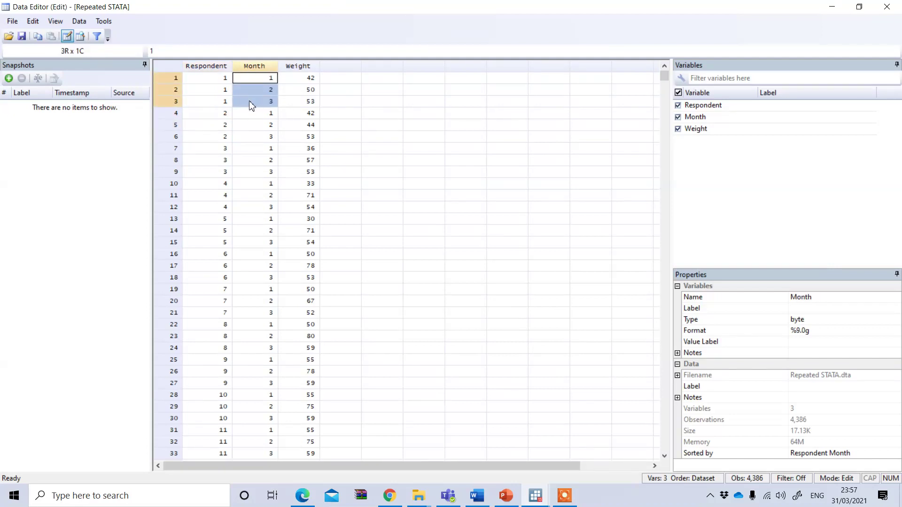
drag(222, 79, 246, 110)
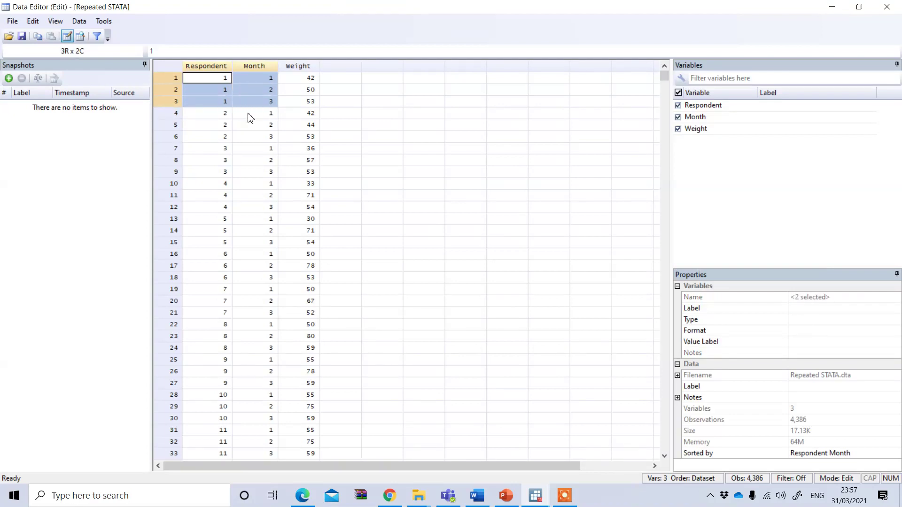
click(249, 115)
drag(259, 78, 225, 141)
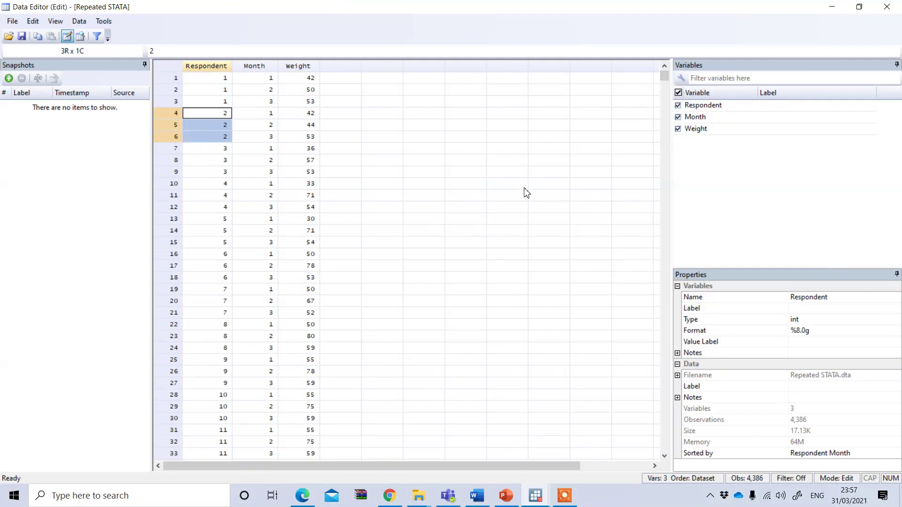
- Close the Data Editor and write anova Weight Respondent Month in the Command box
click(887, 7)
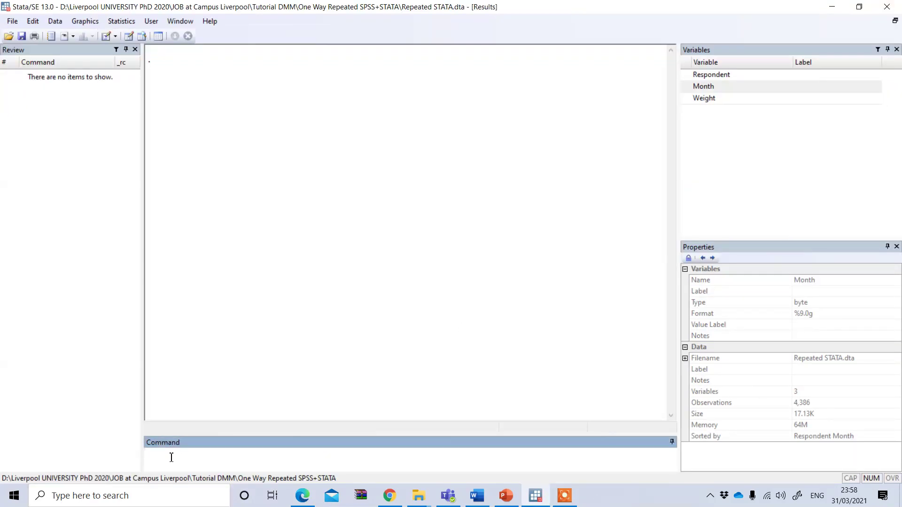
text(anova weight)
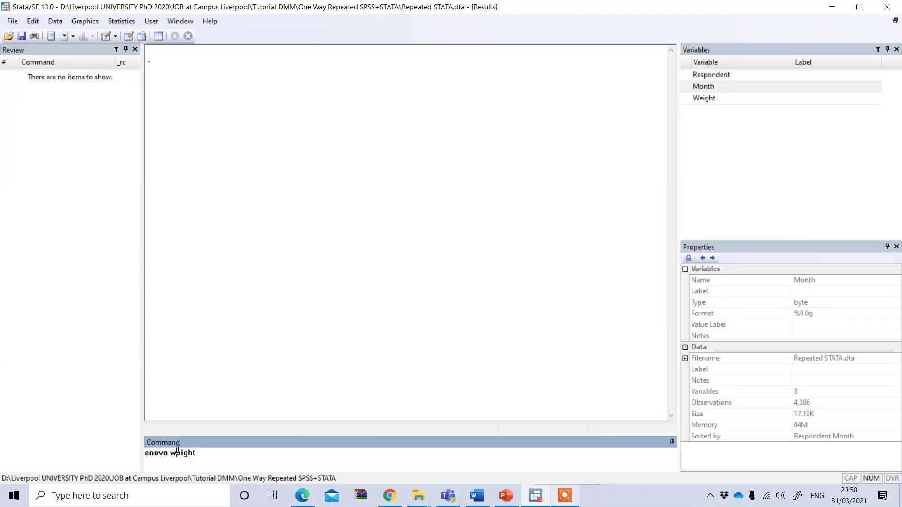
double_click(177, 452)
text(Weight)
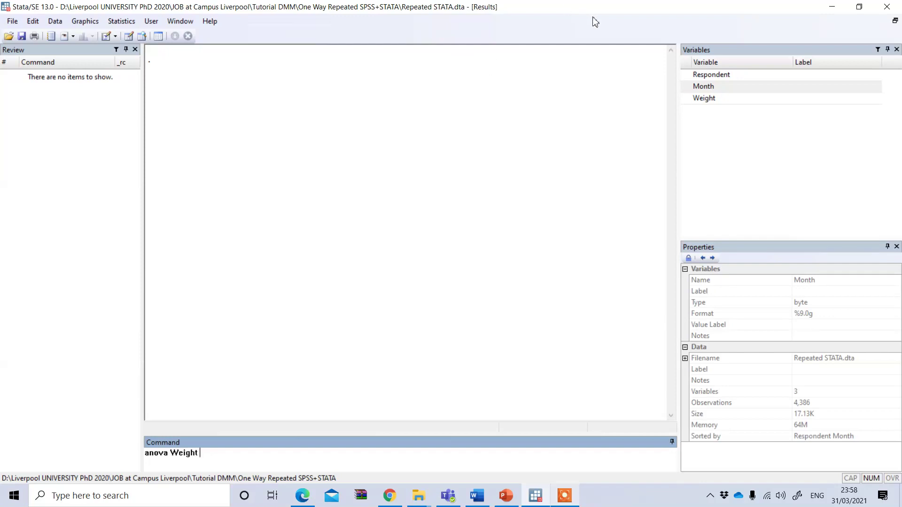
click(689, 75)
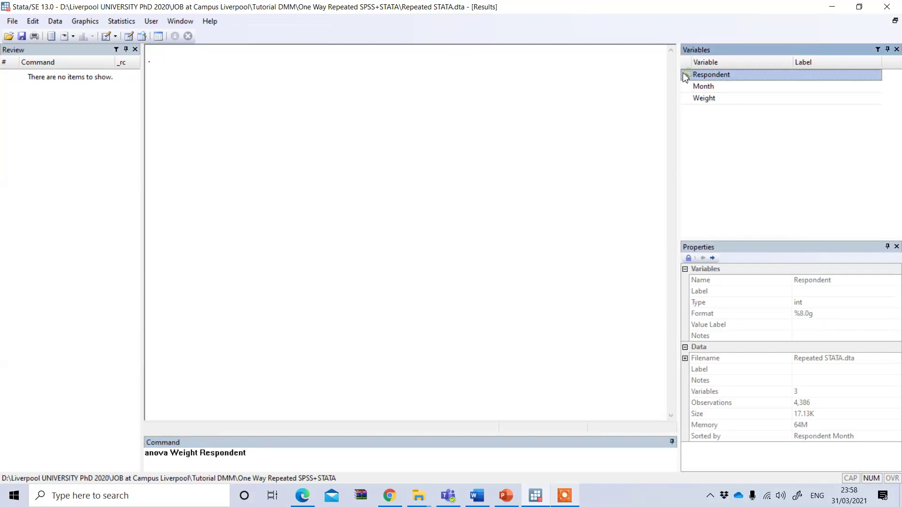
click(271, 453)
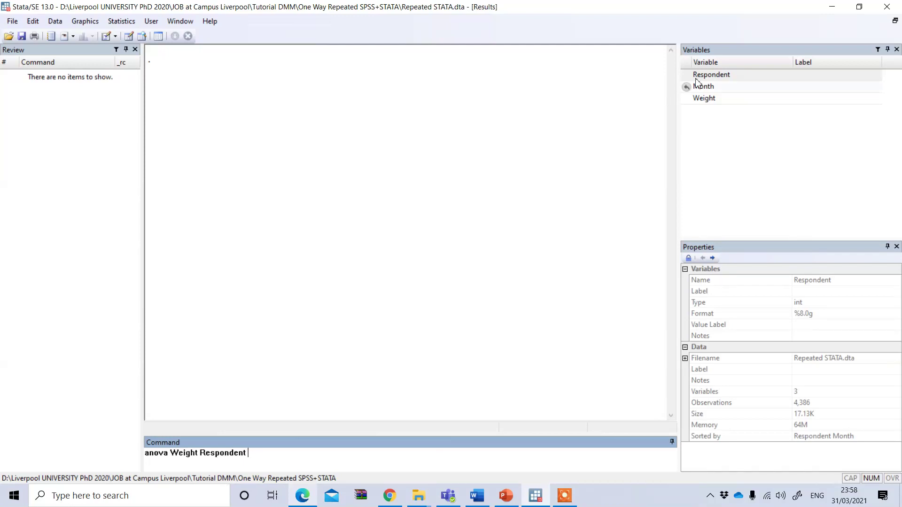
mouse_move(686, 91)
click(686, 91)
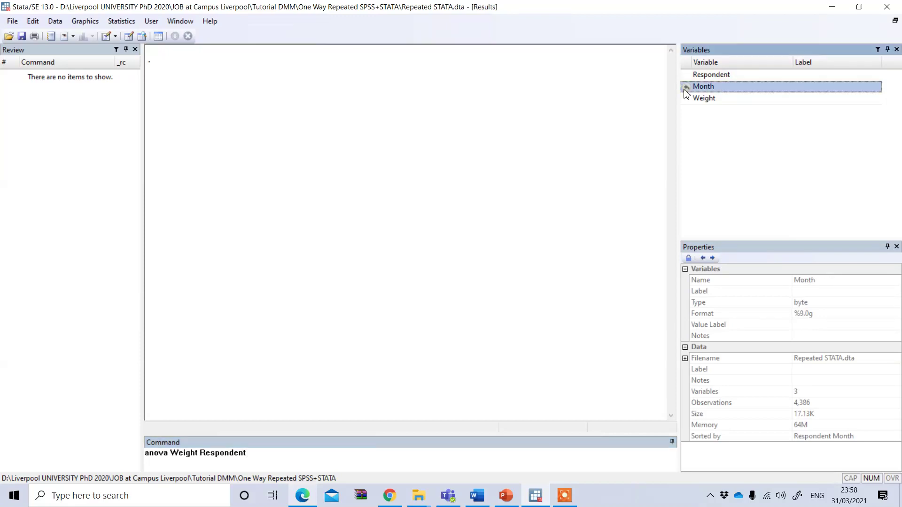
click(686, 89)
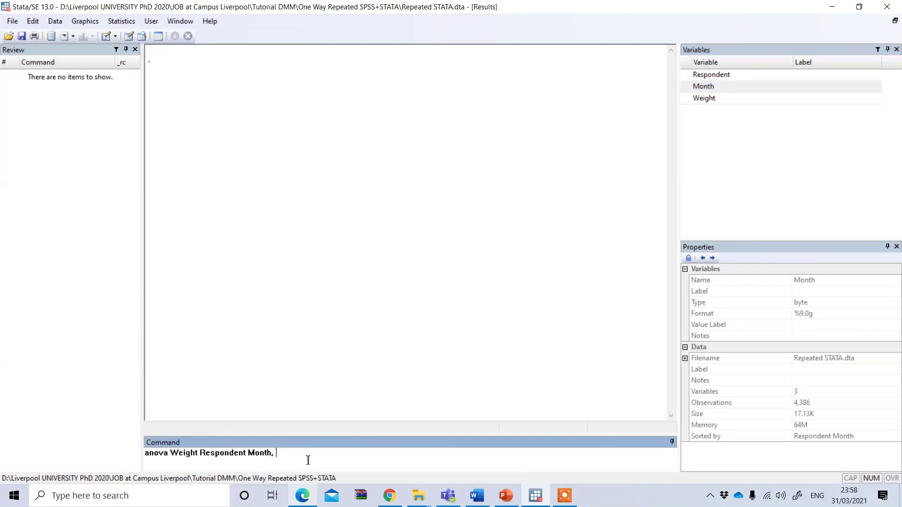
- Append the repeated(Month option to the anova command
text(repeated)
key(Caps_Lock)
text(9)
key(BackSpace)
text(()
click(687, 87)
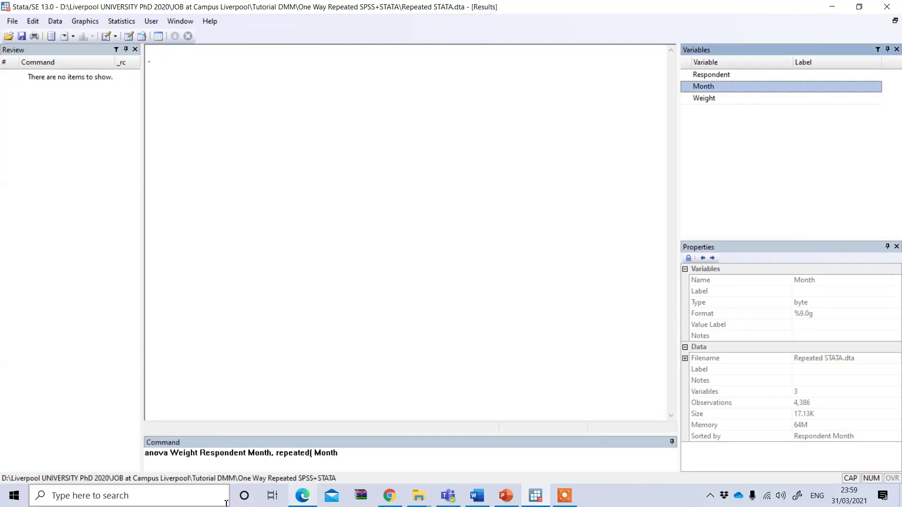
click(421, 457)
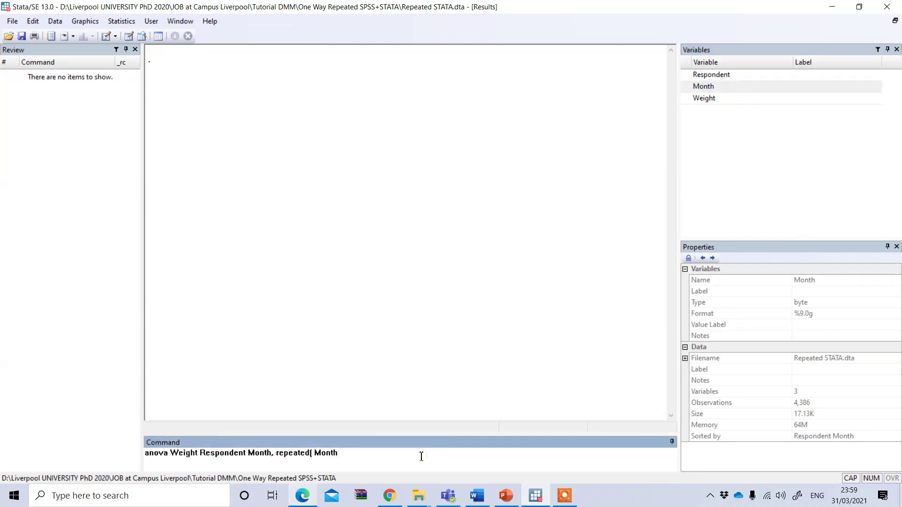
- Run the repeated-measures ANOVA, which fails on matsize, then set matsize 10000
text())
key(Caps_Lock)
key(Return)
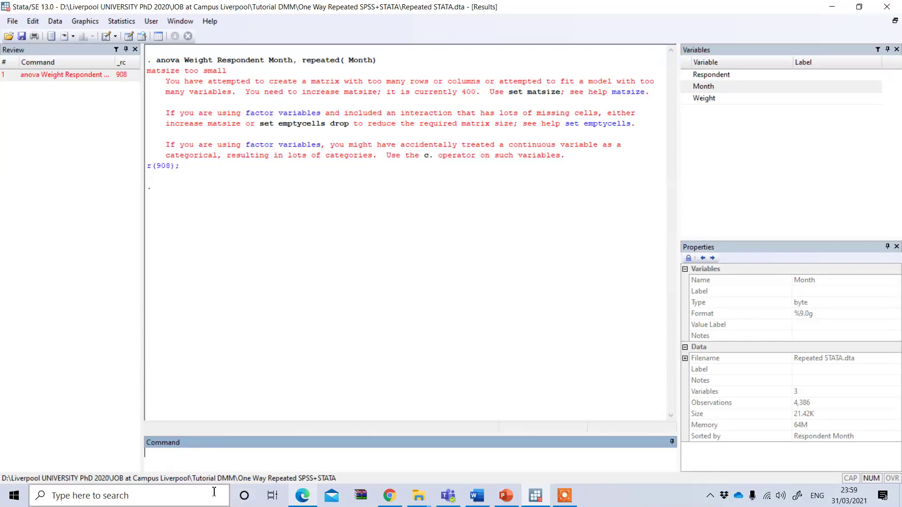
text(set)
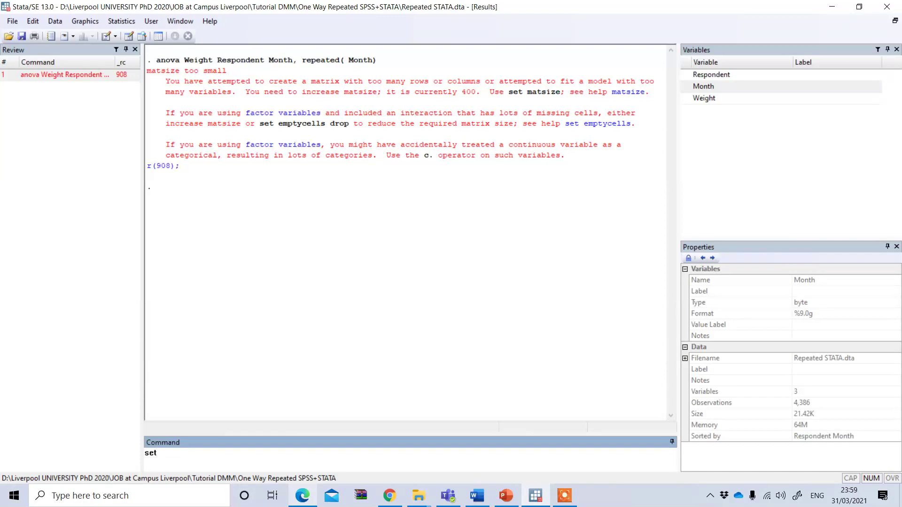
text( matsize 10000)
key(Return)
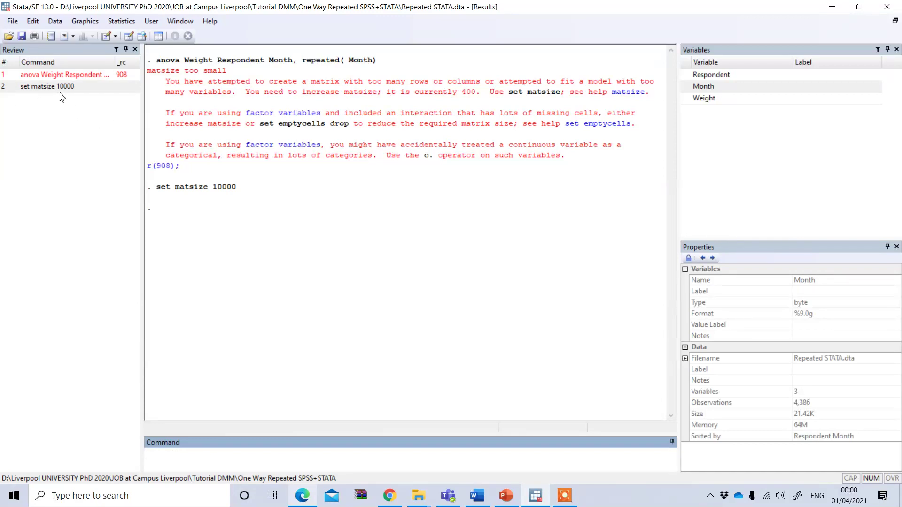
- Recall anova Weight Respondent Month, repeated(Month) from the Review window and check its terms
click(45, 80)
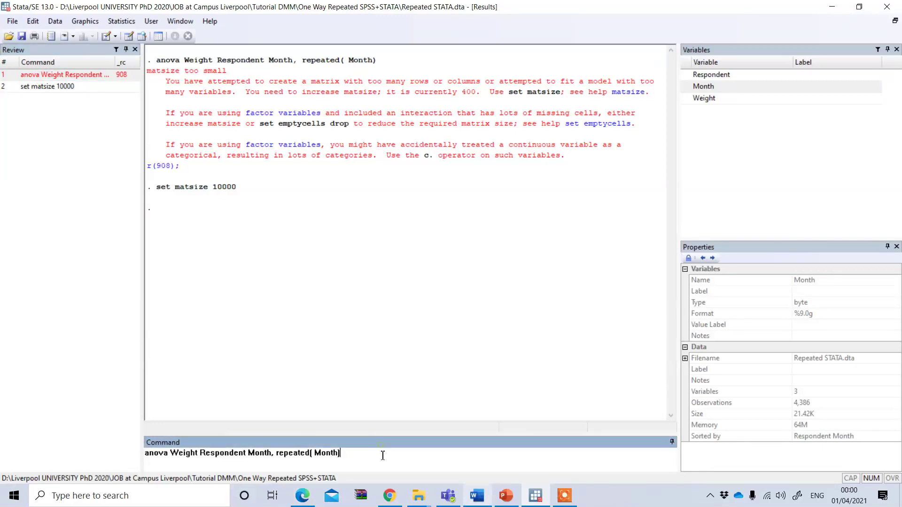
double_click(173, 454)
click(211, 455)
drag(249, 454, 270, 457)
click(356, 459)
- Rerun the recalled anova command to get the table with Huynh-Feldt and Greenhouse-Geisser epsilons
key(Return)
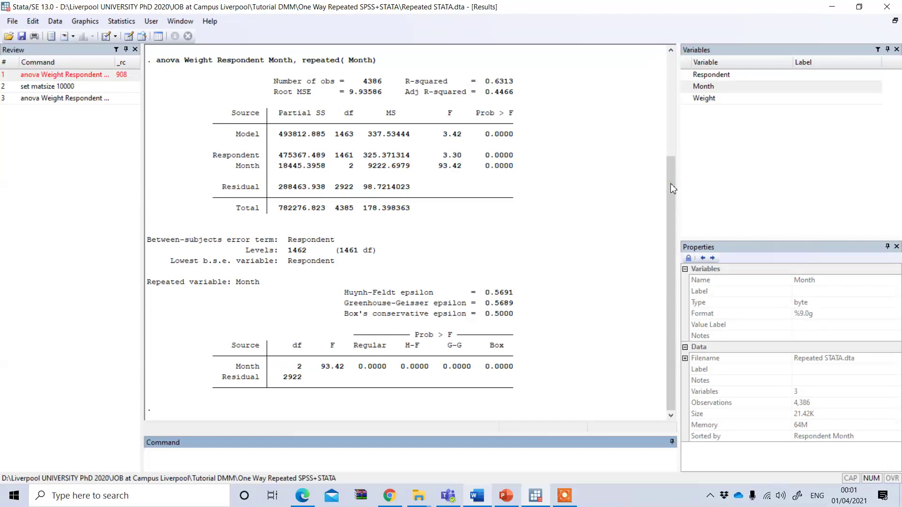
drag(673, 188, 676, 224)
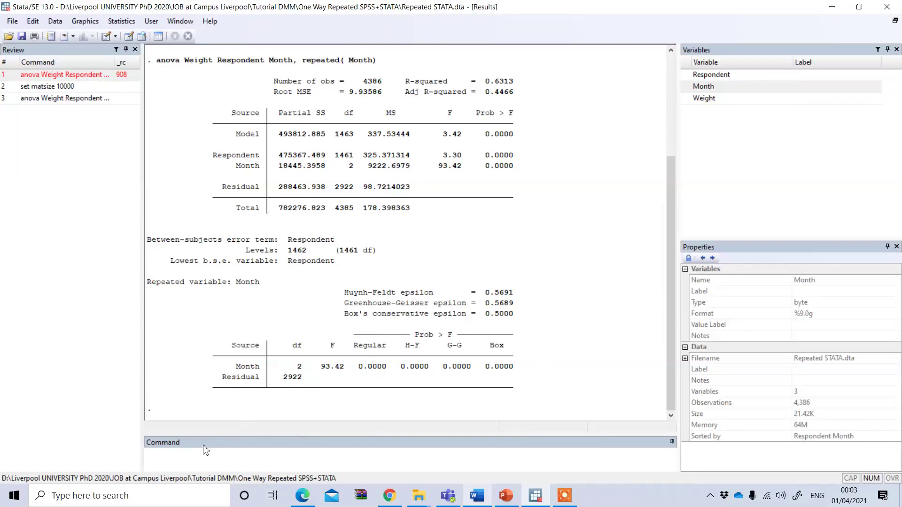
- Run ssc install mauchly to add the Mauchly sphericity package
click(190, 455)
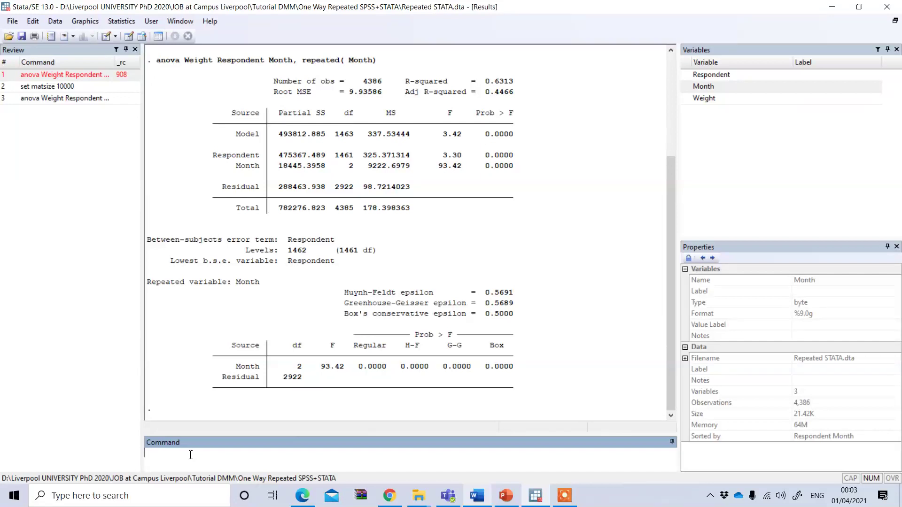
text(ssc install mauchly)
key(Return)
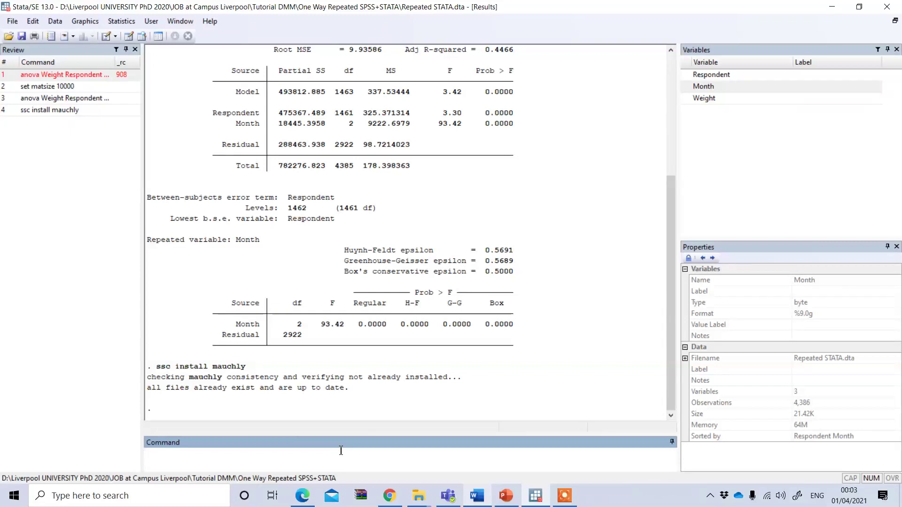
- Declare Respondent as the panel variable with xtset Respondent
text(xtset)
click(687, 75)
click(289, 461)
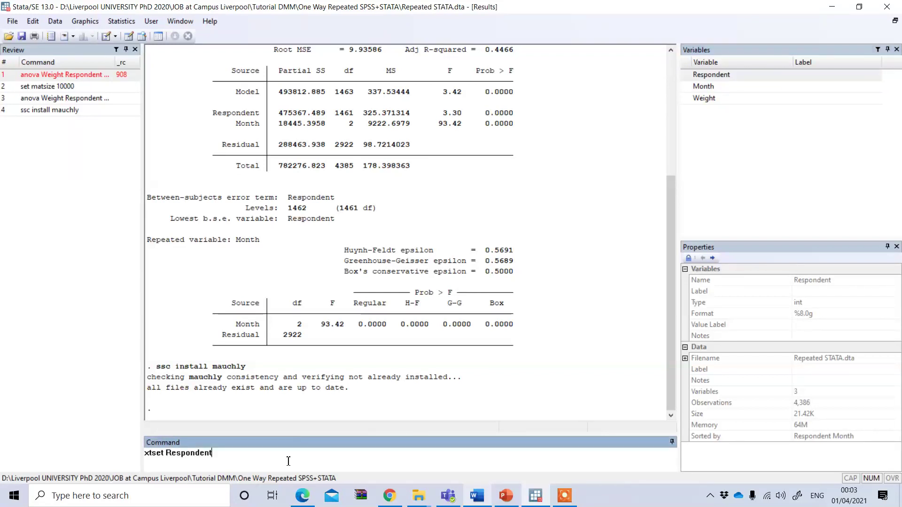
key(Return)
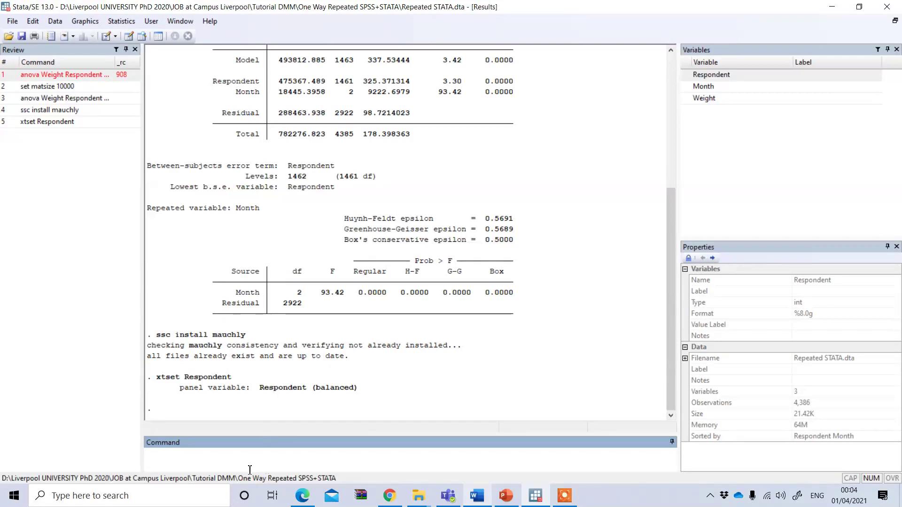
text(mauchly)
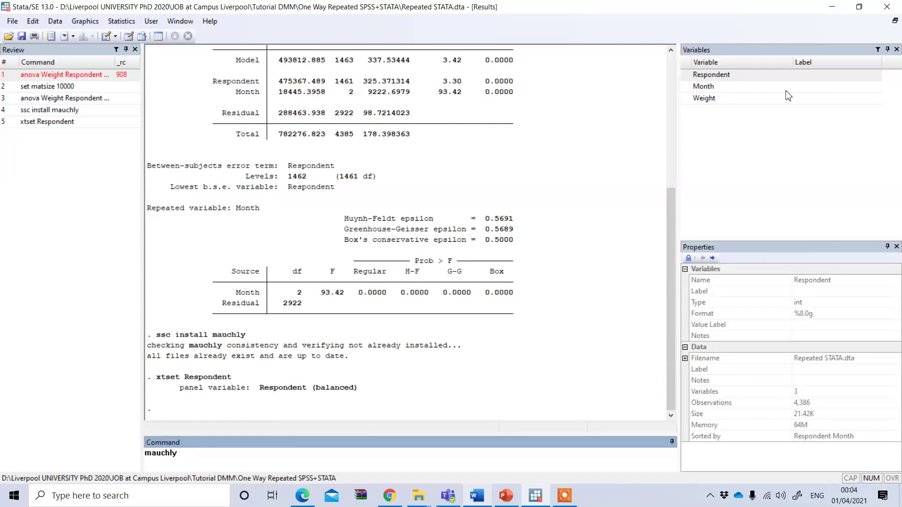
- Compose mauchly Weight, m(Month with Weight and Month inserted from the Variables panel
click(687, 99)
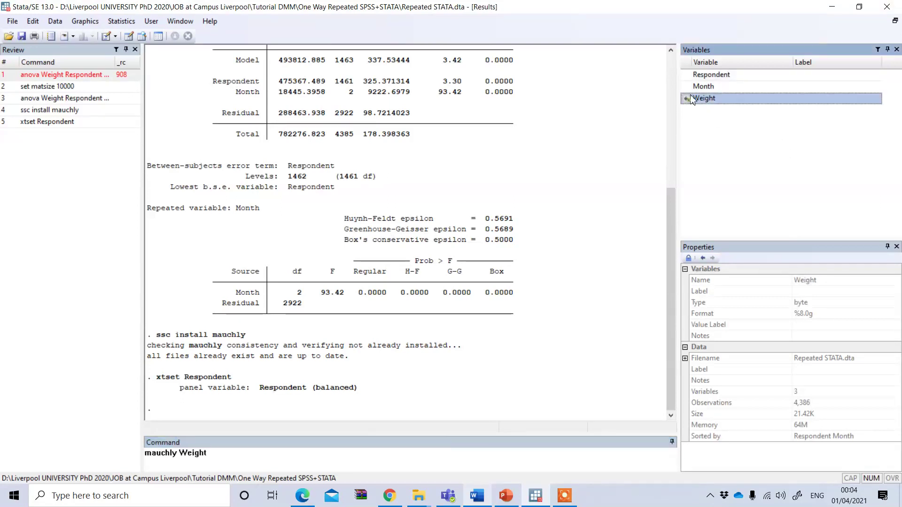
click(224, 452)
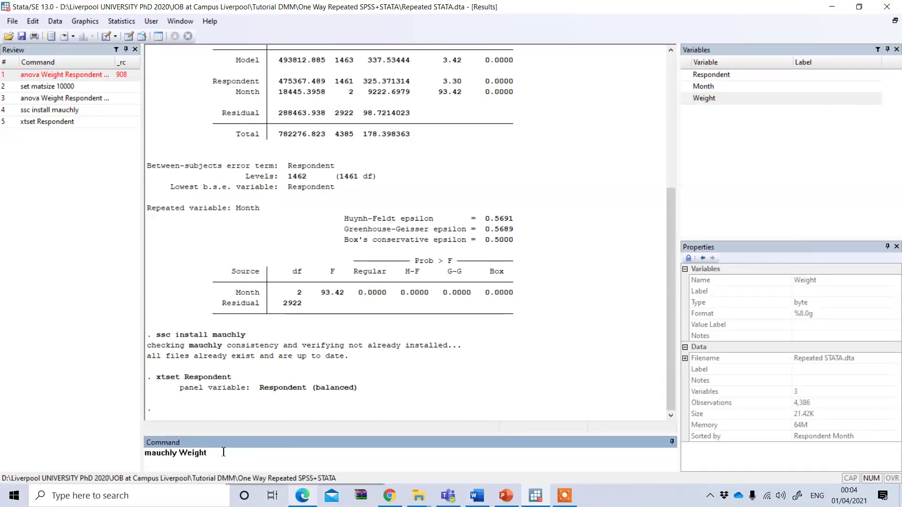
text(, m()
click(687, 87)
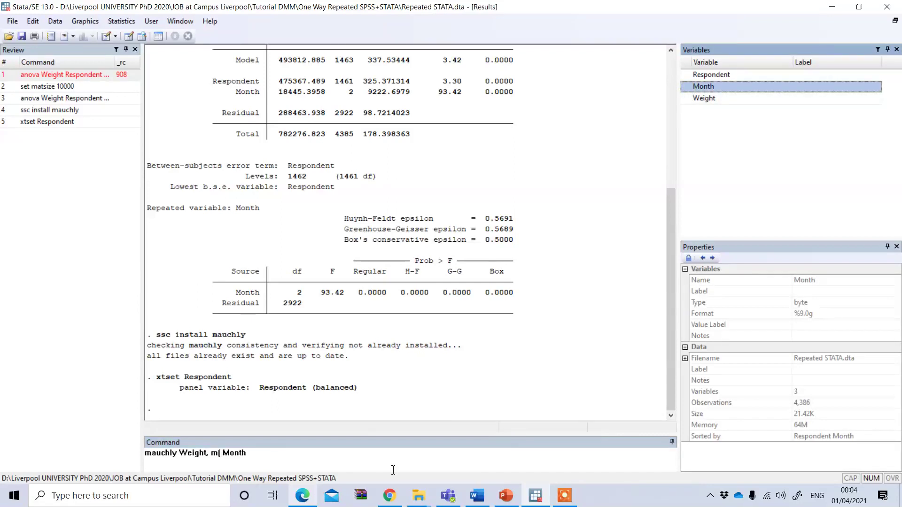
click(276, 450)
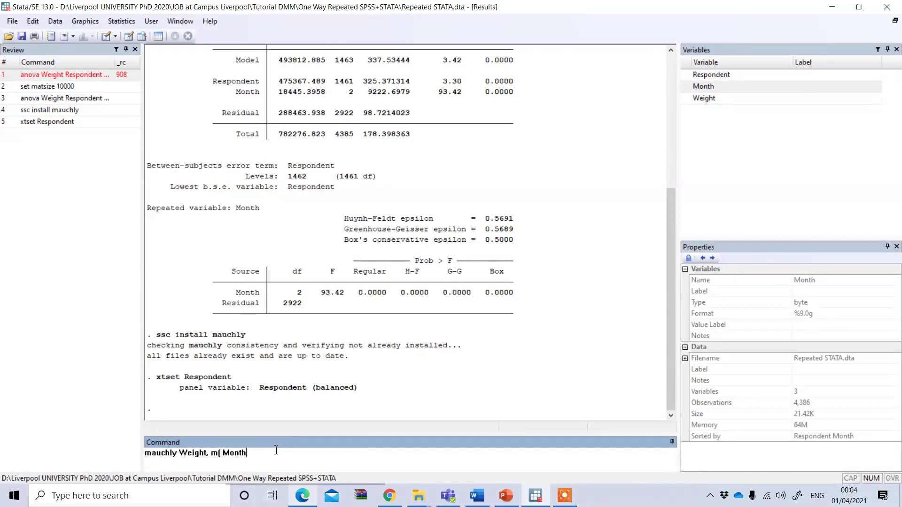
- Close the parenthesis and run mauchly Weight, m(Month) to test sphericity
text())
key(Return)
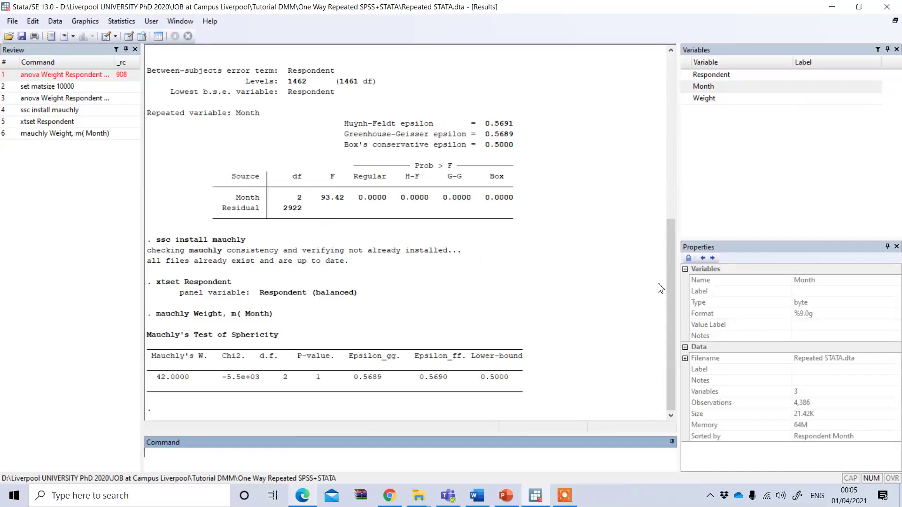
- Scroll through the ANOVA and Mauchly results, then type tabstat weight as a new command
drag(672, 268, 672, 234)
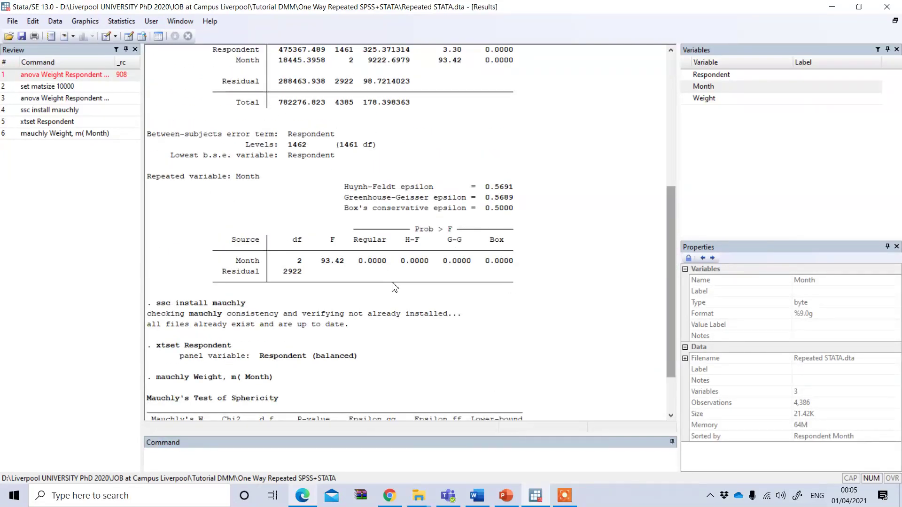
scroll(479, 209, down, 2)
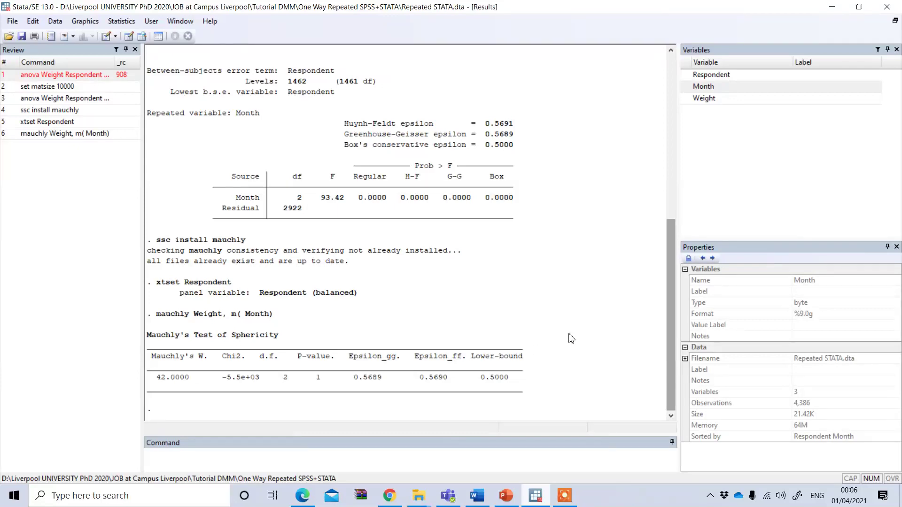
drag(675, 314, 640, 216)
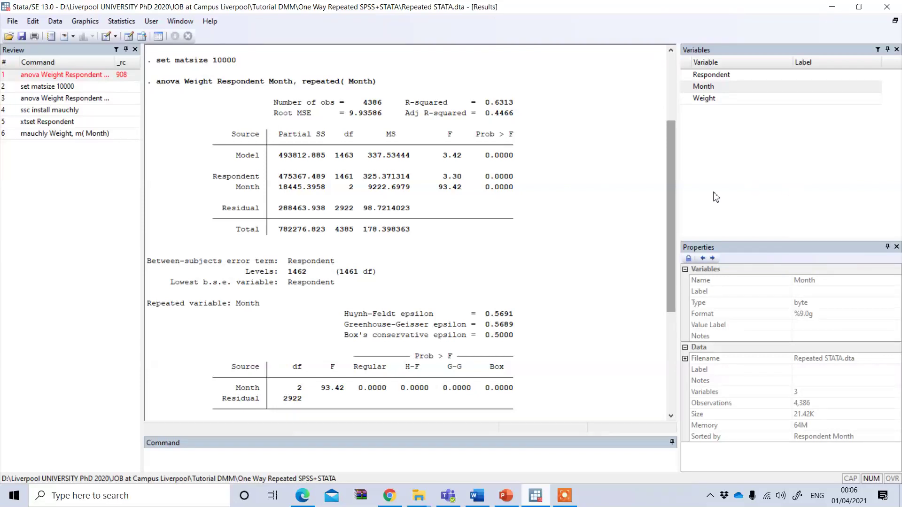
drag(670, 192, 670, 237)
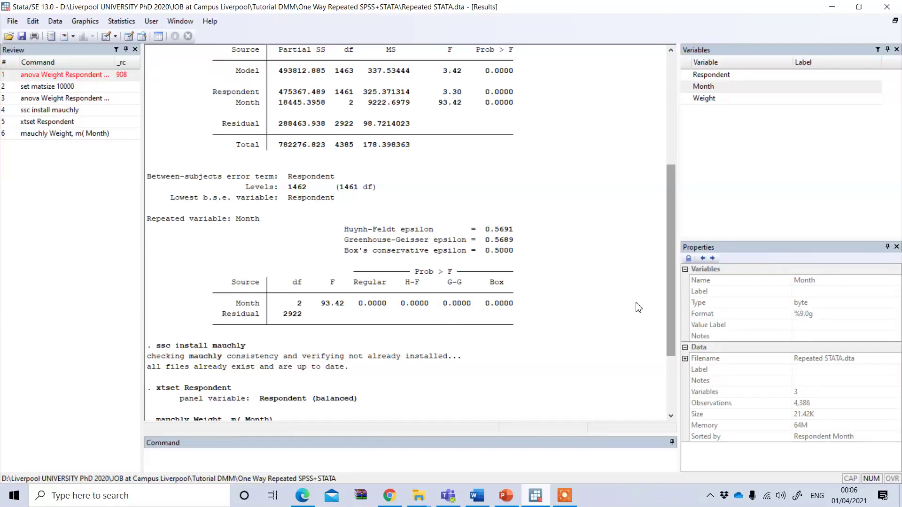
drag(672, 266, 669, 341)
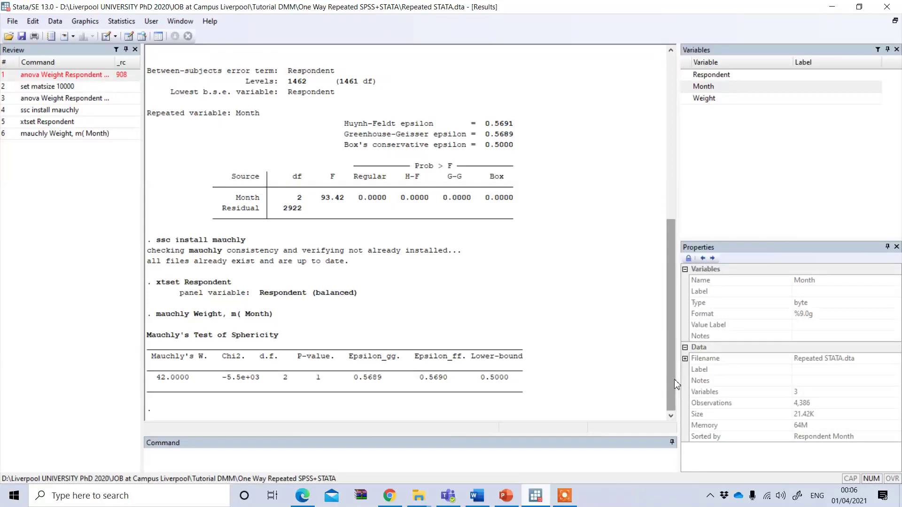
drag(673, 382, 686, 362)
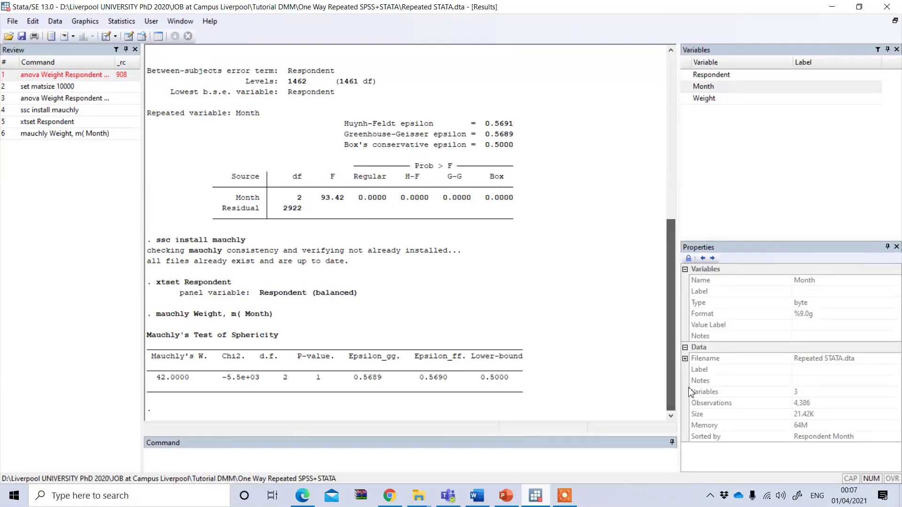
click(307, 461)
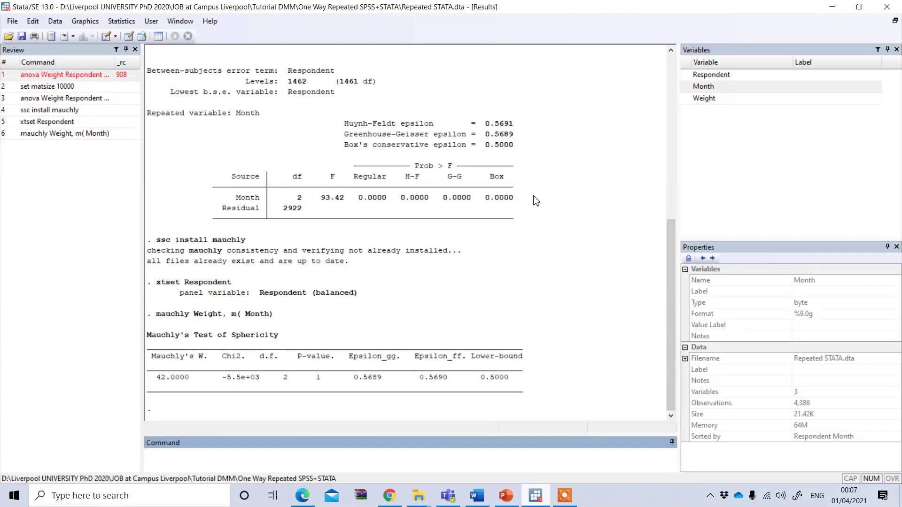
text(tabstat weight)
- Correct the variable to Weight and extend it to tabstat Weight, statistics(mean) by(
key(Left)
key(Left)
key(Left)
key(BackSpace)
text(E)
key(BackSpace)
text(Weight)
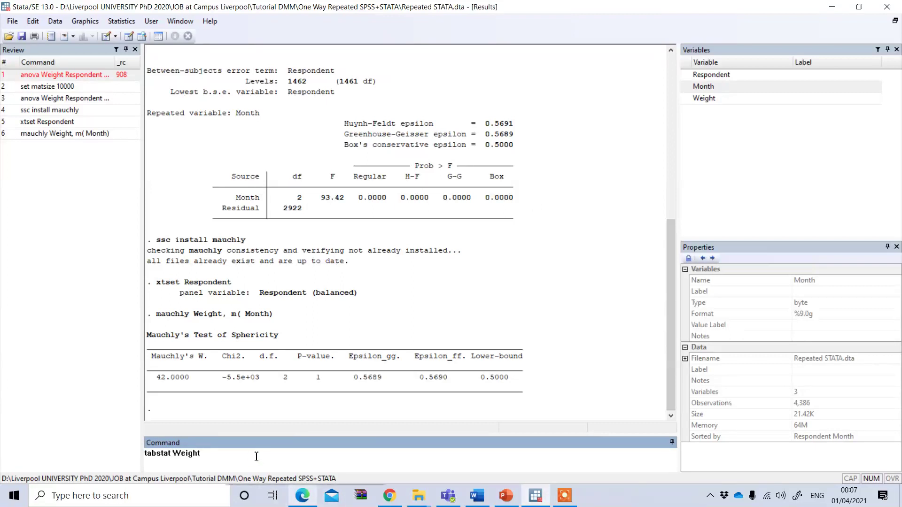
text(, statistics)
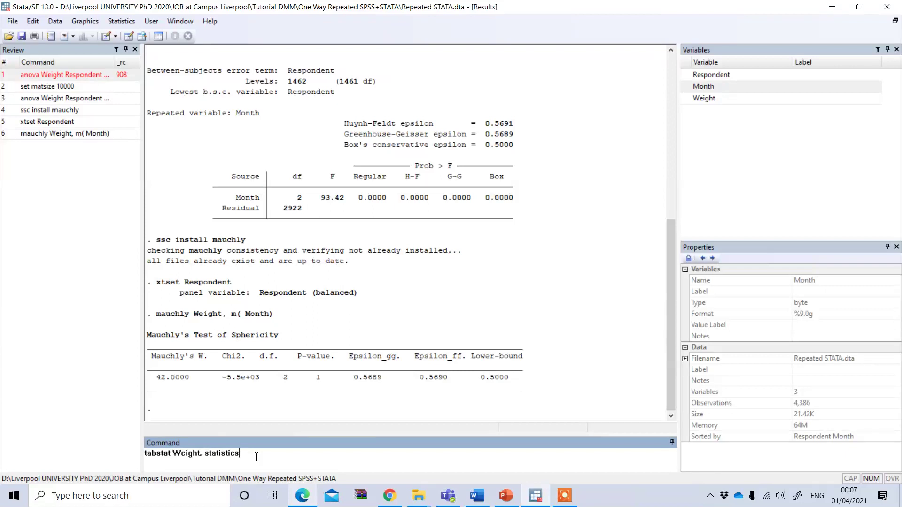
text((M)
key(BackSpace)
text(mean))
text(by()
- Run tabstat Weight, statistics(mean) by(Month) to list mean Weight for months 1–3 and overall
text(Month))
key(Return)
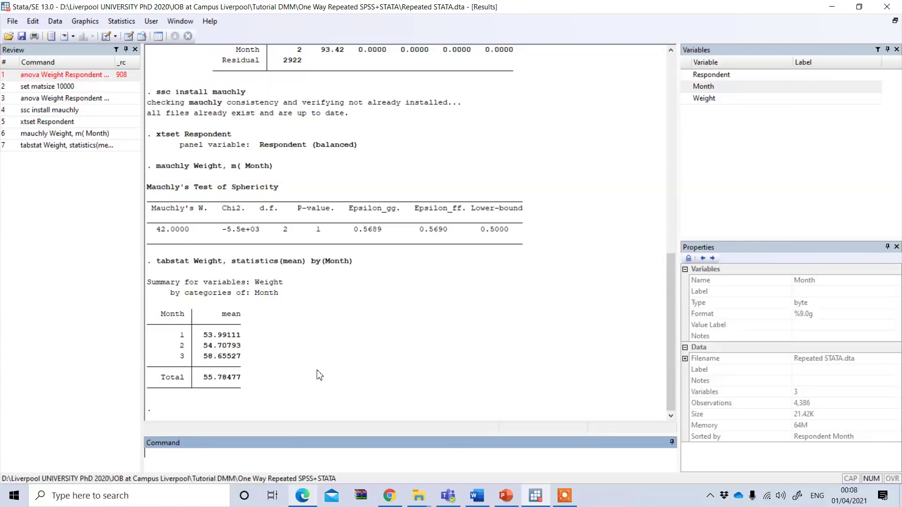
drag(670, 372, 679, 195)
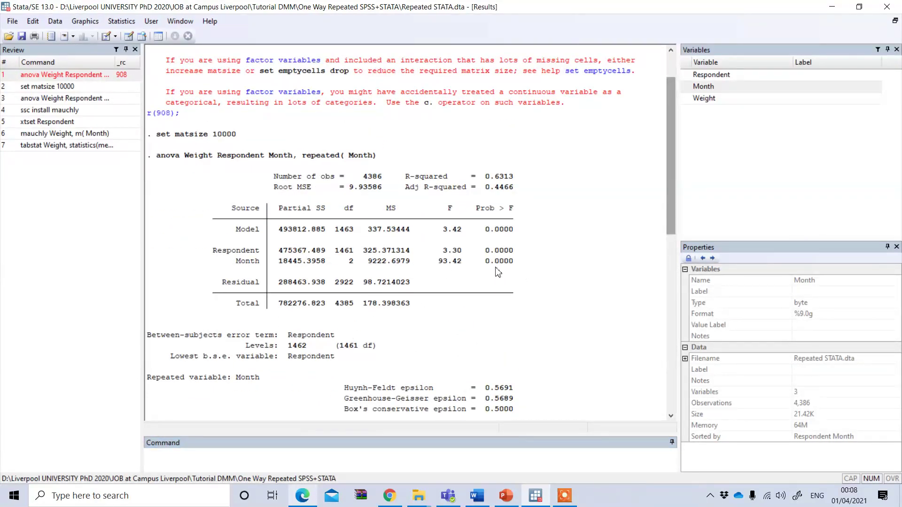
drag(670, 208, 650, 397)
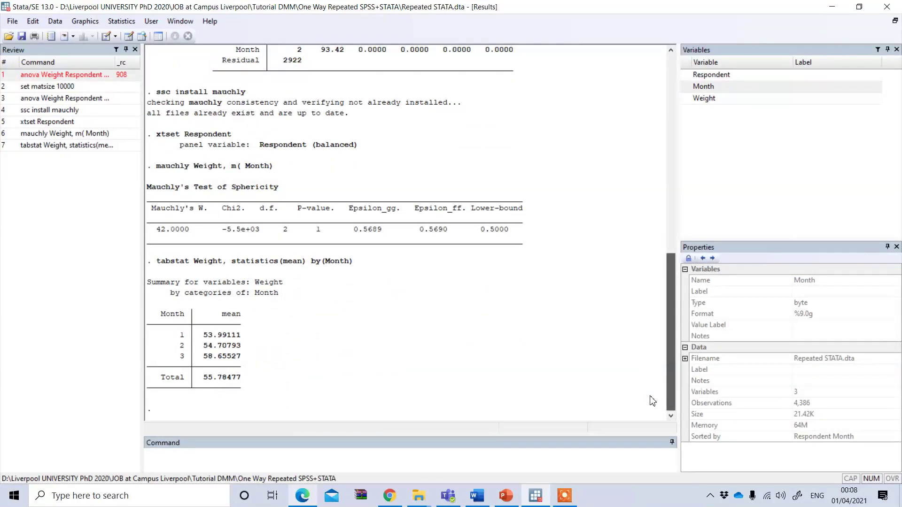
mouse_move(653, 401)
mouse_down()
mouse_move(651, 336)
mouse_move(657, 404)
mouse_move(640, 392)
mouse_up()
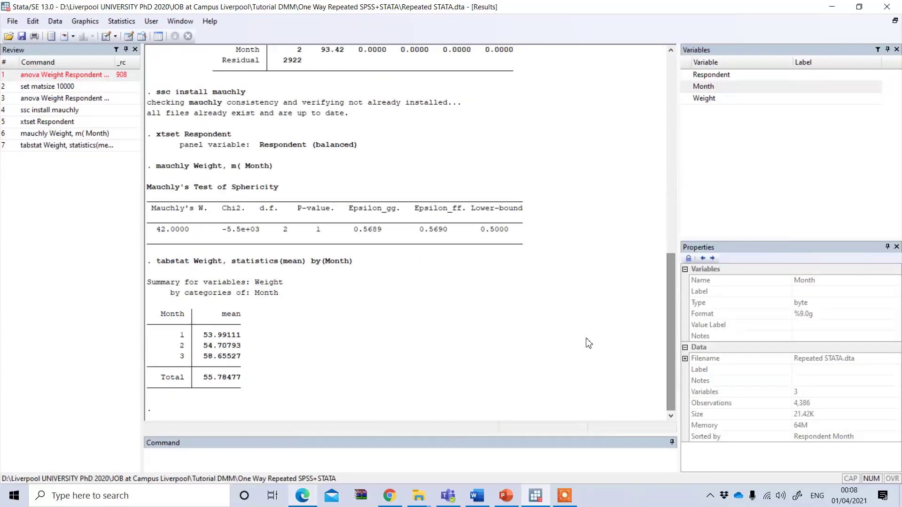